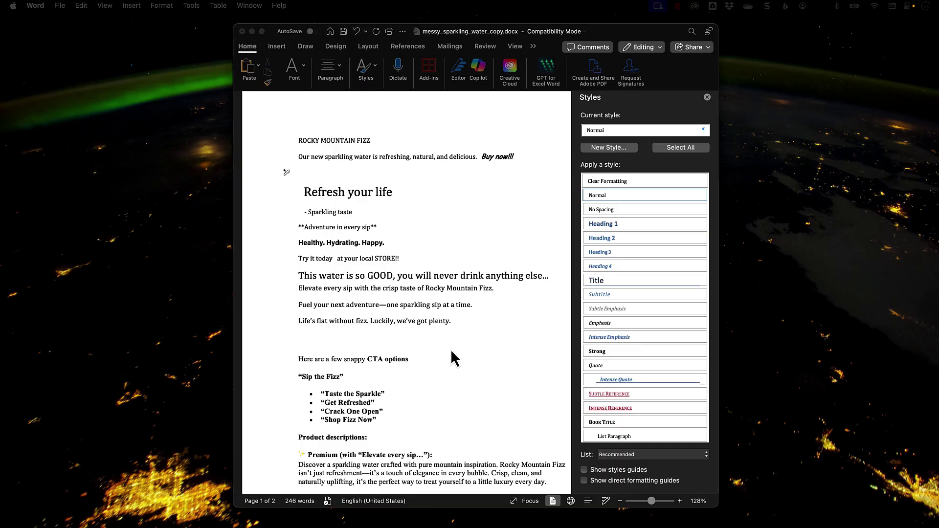
- Scroll through the Rocky_Mountain_Fizz_All_Updated Headline, Body and CTA sections and back to the top
{"action": "scroll", "coordinate": [450, 376], "scroll_direction": "down", "scroll_amount": 5}
{"action": "scroll", "coordinate": [450, 376], "scroll_direction": "down", "scroll_amount": 5}
{"action": "scroll", "coordinate": [450, 377], "scroll_direction": "down", "scroll_amount": 3}
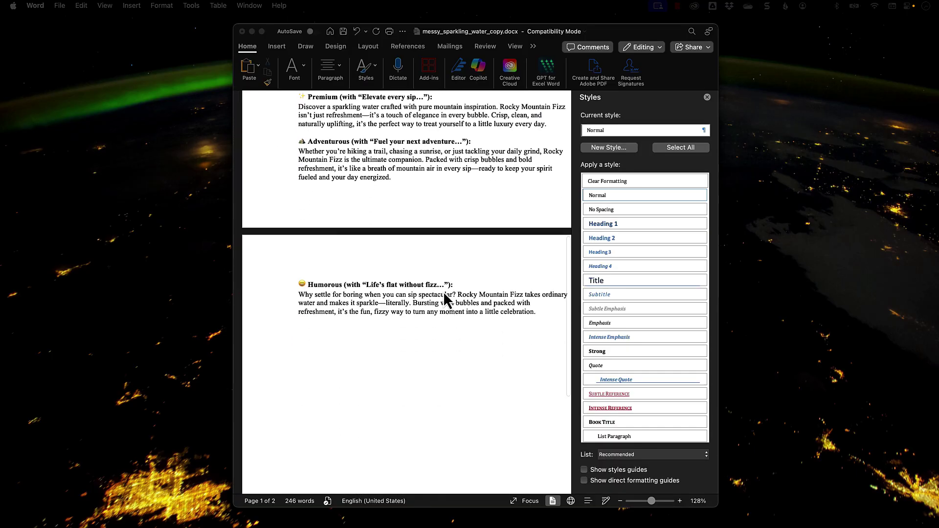
{"action": "scroll", "coordinate": [437, 227], "scroll_direction": "up", "scroll_amount": 7}
{"action": "scroll", "coordinate": [438, 227], "scroll_direction": "up", "scroll_amount": 4}
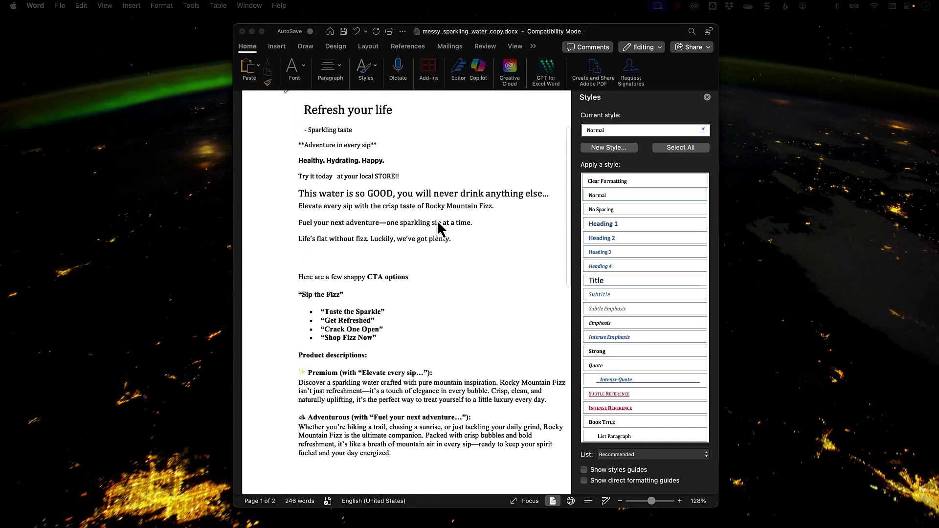
{"action": "scroll", "coordinate": [438, 227], "scroll_direction": "up", "scroll_amount": 2}
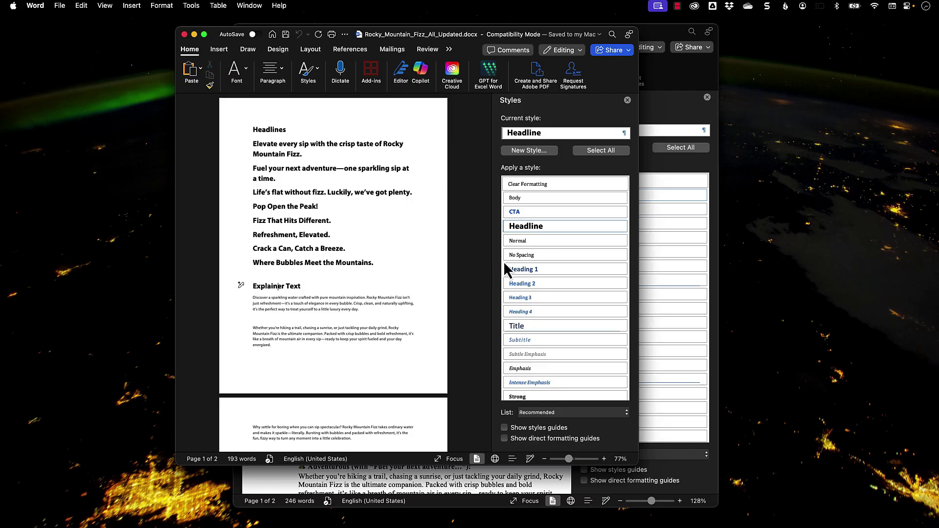
{"action": "scroll", "coordinate": [387, 357], "scroll_direction": "down", "scroll_amount": 2}
{"action": "scroll", "coordinate": [386, 357], "scroll_direction": "down", "scroll_amount": 4}
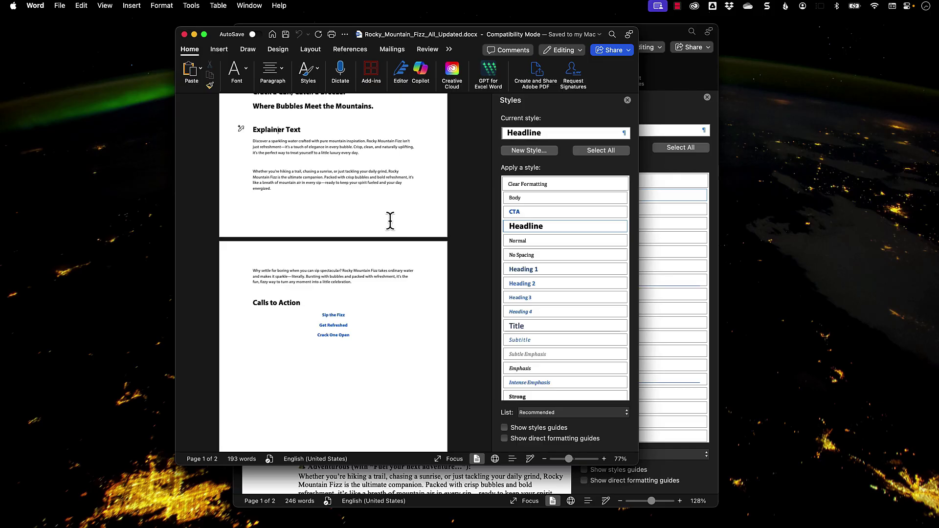
{"action": "scroll", "coordinate": [390, 221], "scroll_direction": "up", "scroll_amount": 5}
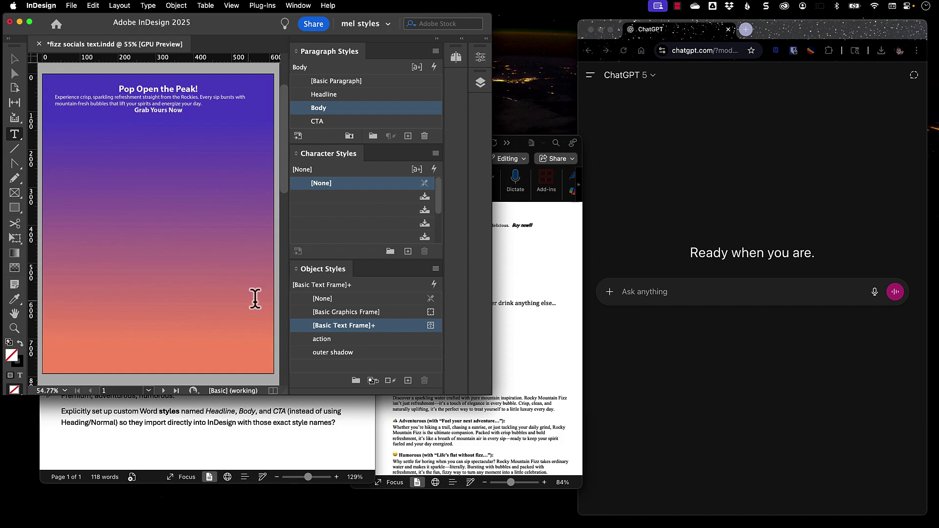
- Bring the messy Word copy, then the drafted prompt document Document1, to the front
{"action": "left_click", "coordinate": [543, 338]}
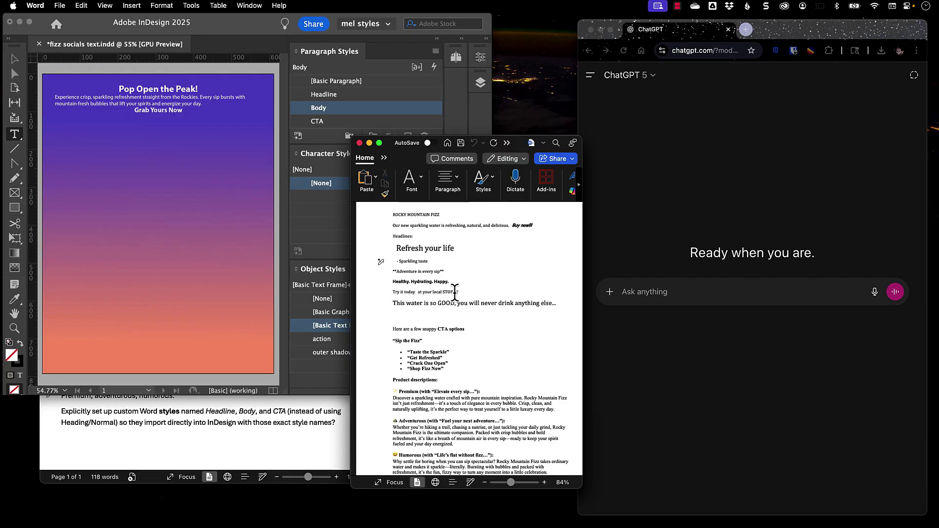
{"action": "left_click", "coordinate": [267, 447]}
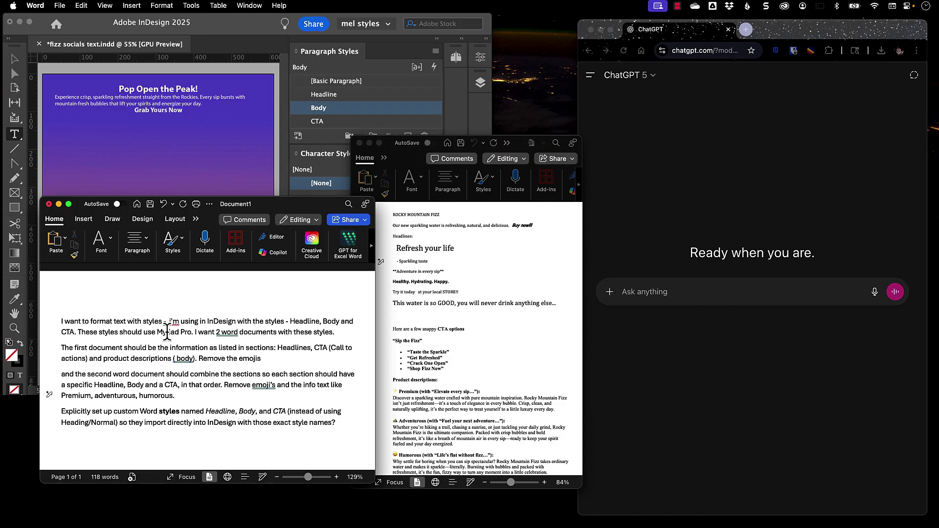
- Select the phrase '2 word' in the prompt draft, then deselect it
{"action": "left_click_drag", "start_coordinate": [216, 333], "coordinate": [225, 332]}
{"action": "left_click", "coordinate": [248, 332]}
- Paste the messy document's full text into the ChatGPT message, removing the pasted image thumbnail
{"action": "left_click", "coordinate": [423, 377]}
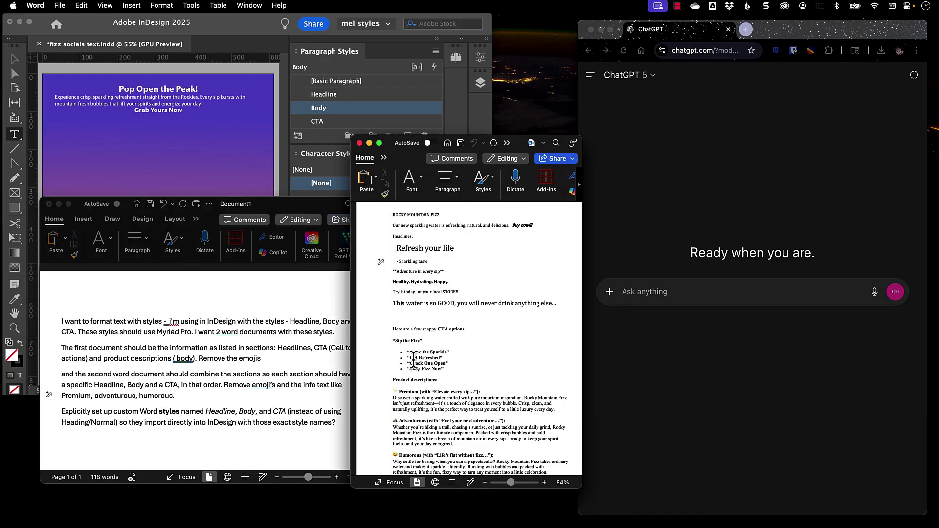
{"action": "key", "text": "super+a"}
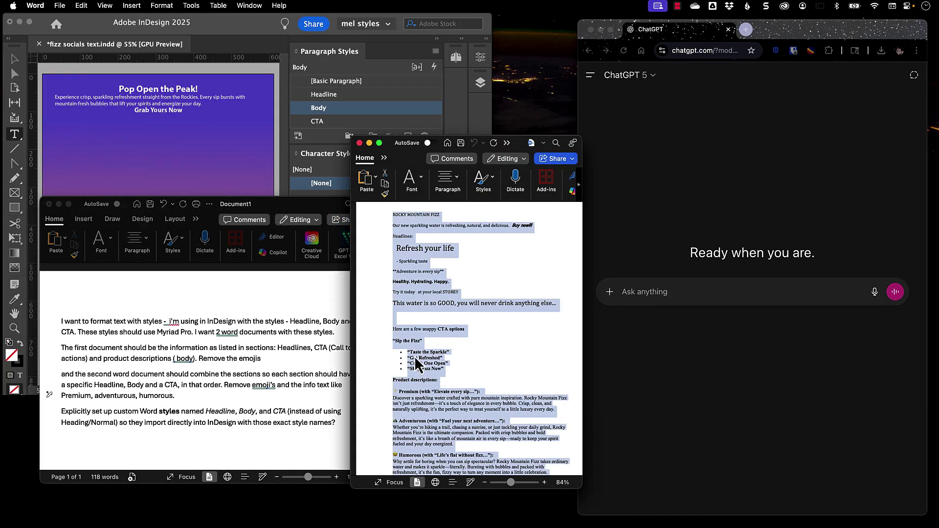
{"action": "key", "text": "super+c"}
{"action": "left_click", "coordinate": [651, 294]}
{"action": "key", "text": "super+v"}
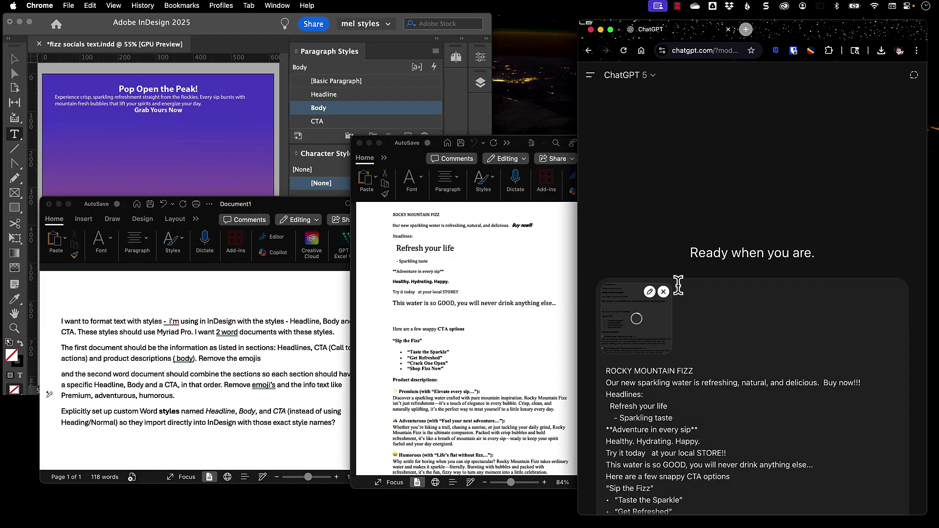
{"action": "left_click", "coordinate": [664, 291]}
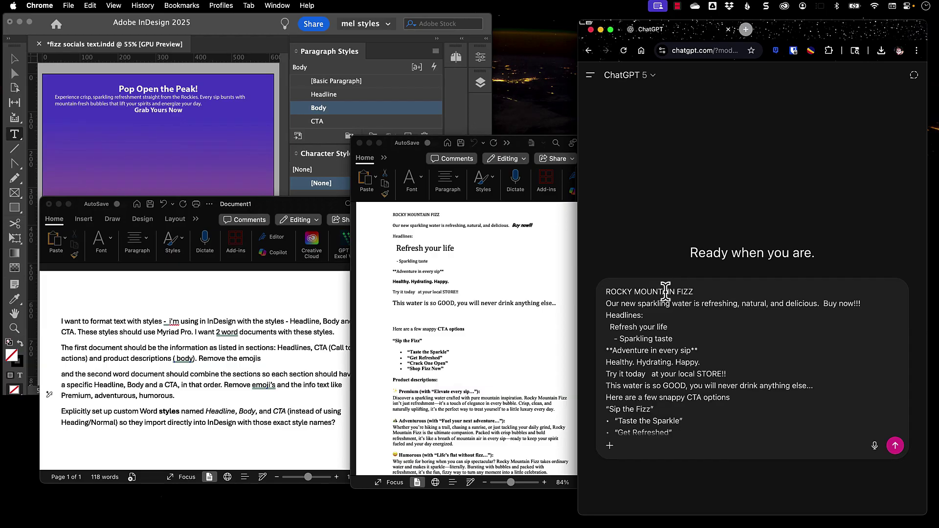
- Add the drafted prompt below the pasted text and send the message to ChatGPT
{"action": "scroll", "coordinate": [667, 337], "scroll_direction": "down", "scroll_amount": 10}
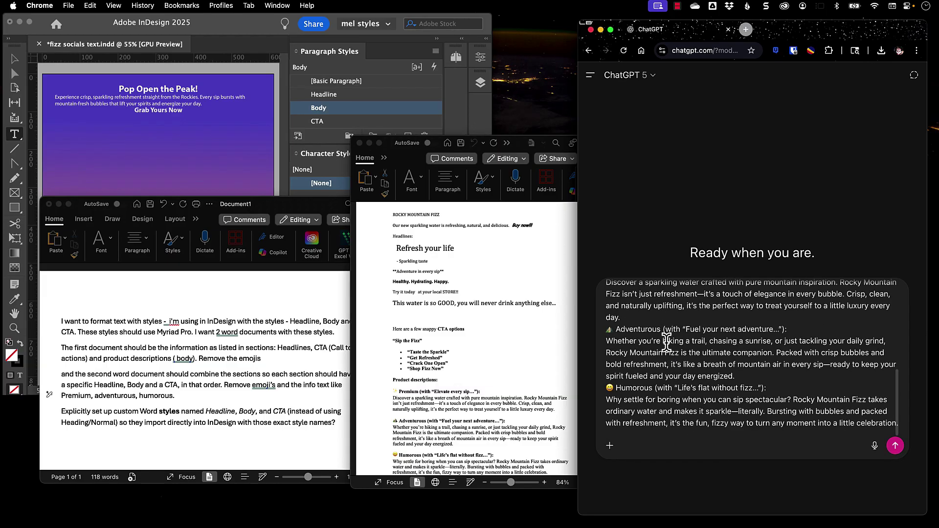
{"action": "scroll", "coordinate": [900, 420], "scroll_direction": "up", "scroll_amount": 10}
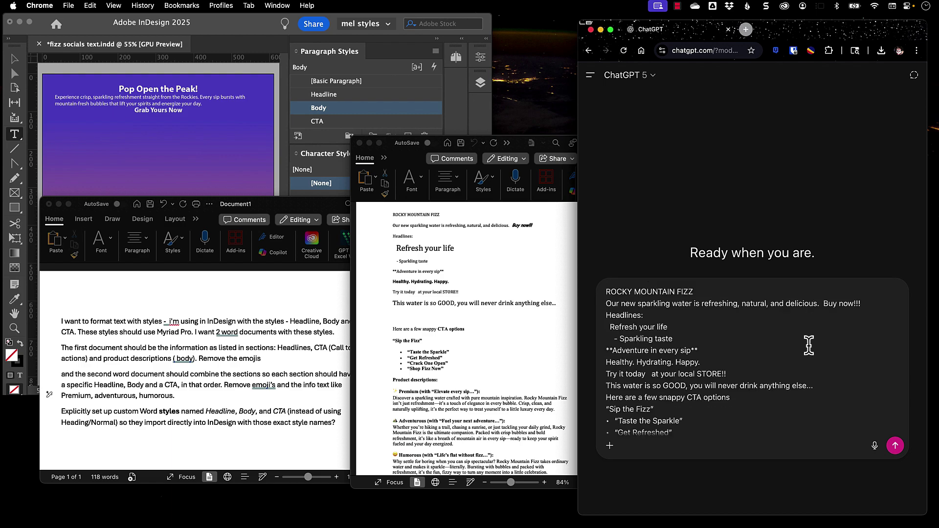
{"action": "scroll", "coordinate": [809, 345], "scroll_direction": "down", "scroll_amount": 10}
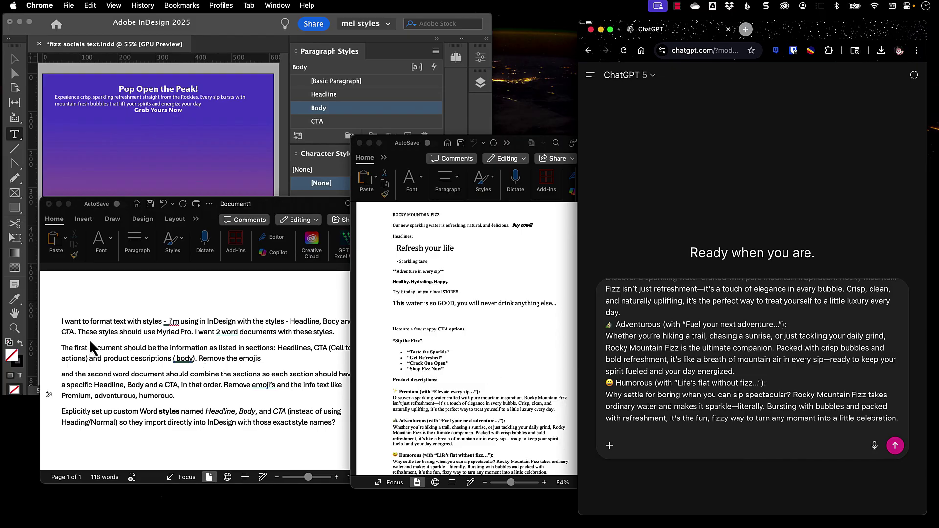
{"action": "left_click", "coordinate": [60, 320]}
{"action": "left_click_drag", "start_coordinate": [60, 321], "coordinate": [348, 425]}
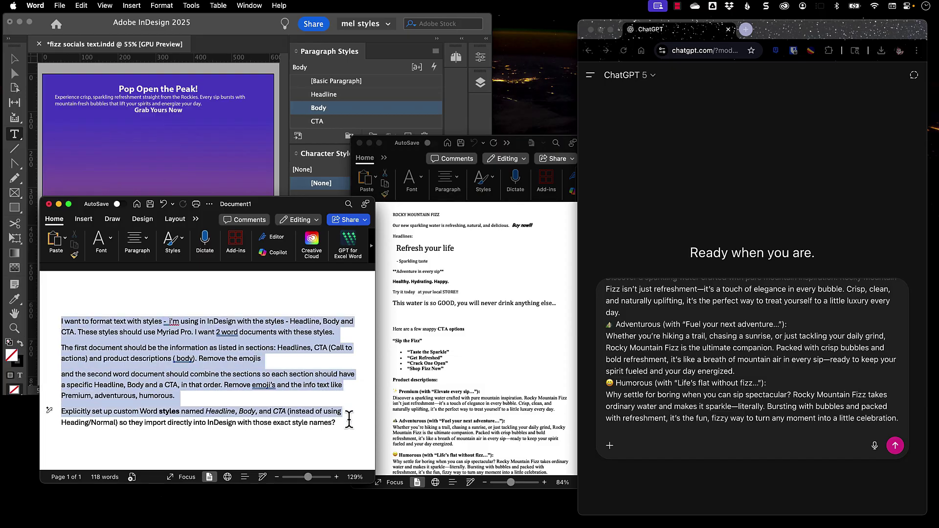
{"action": "left_click", "coordinate": [760, 428]}
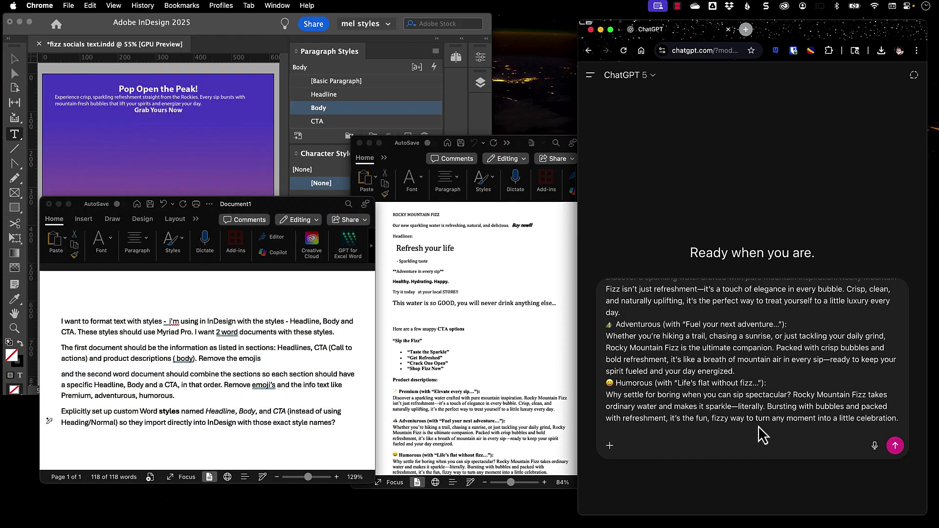
{"action": "key", "text": "super+v"}
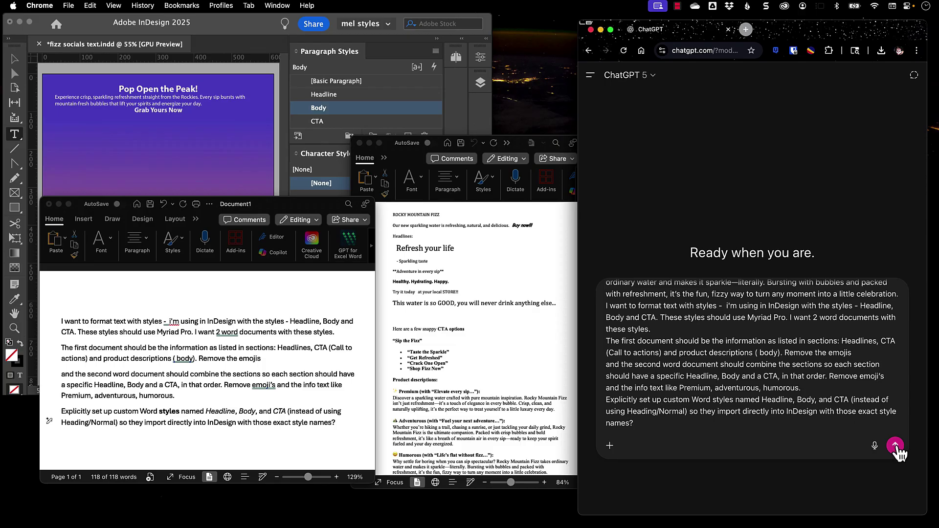
{"action": "left_click", "coordinate": [895, 446]}
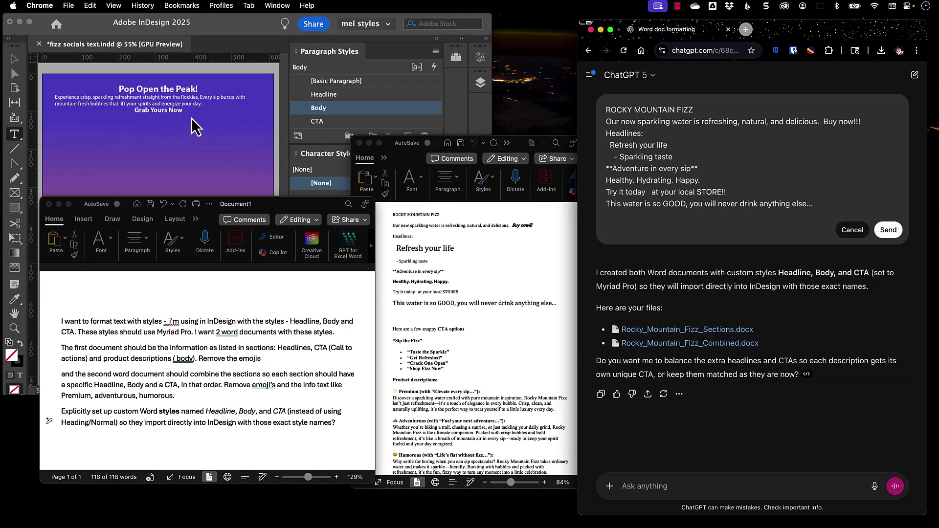
- Download Rocky_Mountain_Fizz_Sections.docx to the desktop, check it in Word, and close it
{"action": "left_click_drag", "start_coordinate": [266, 205], "coordinate": [475, 72]}
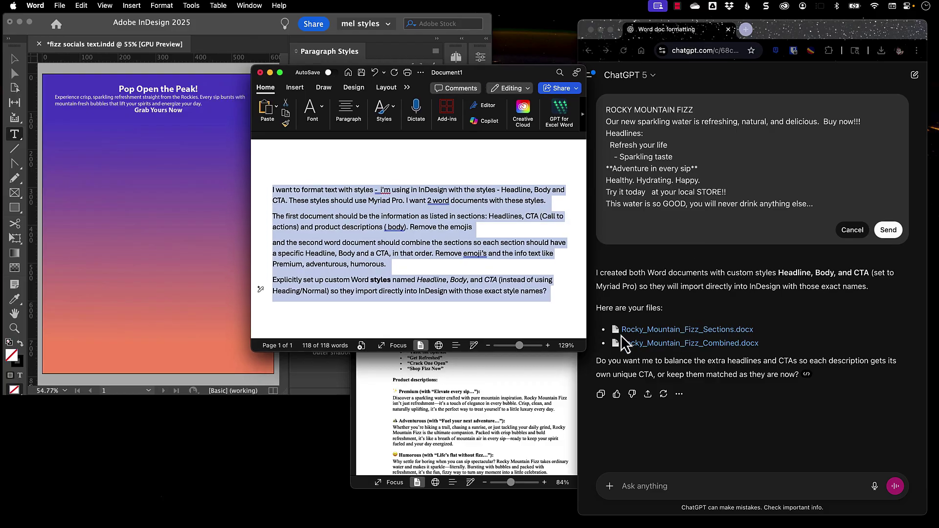
{"action": "left_click", "coordinate": [651, 330]}
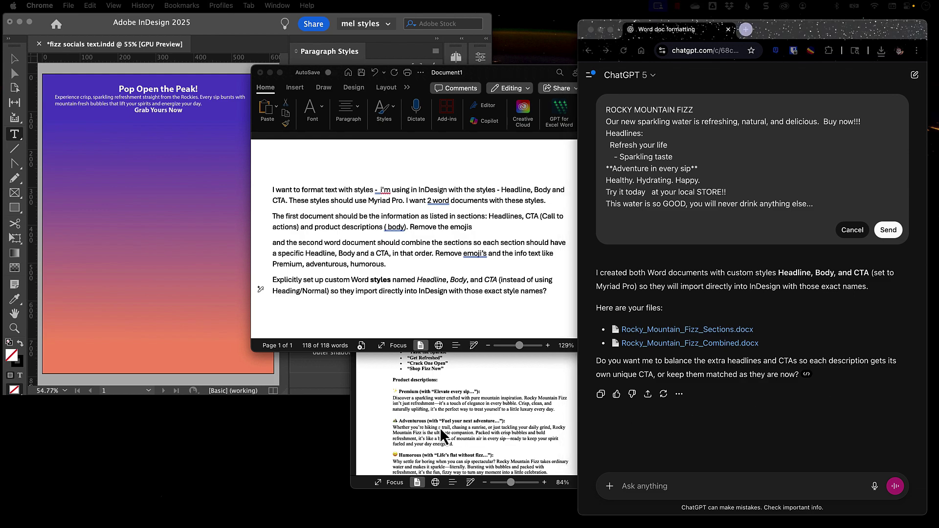
{"action": "left_click_drag", "start_coordinate": [220, 521], "coordinate": [223, 435]}
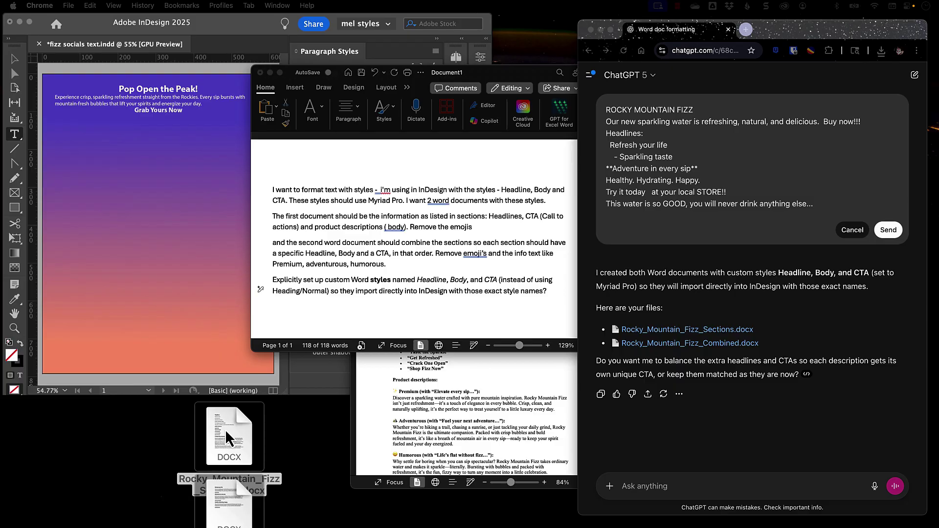
{"action": "left_click", "coordinate": [226, 433]}
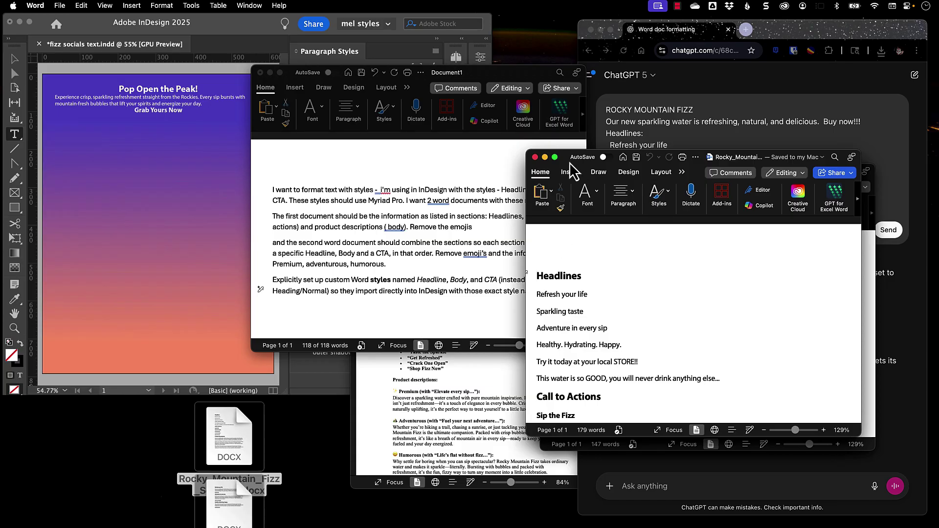
{"action": "key", "text": "super+w"}
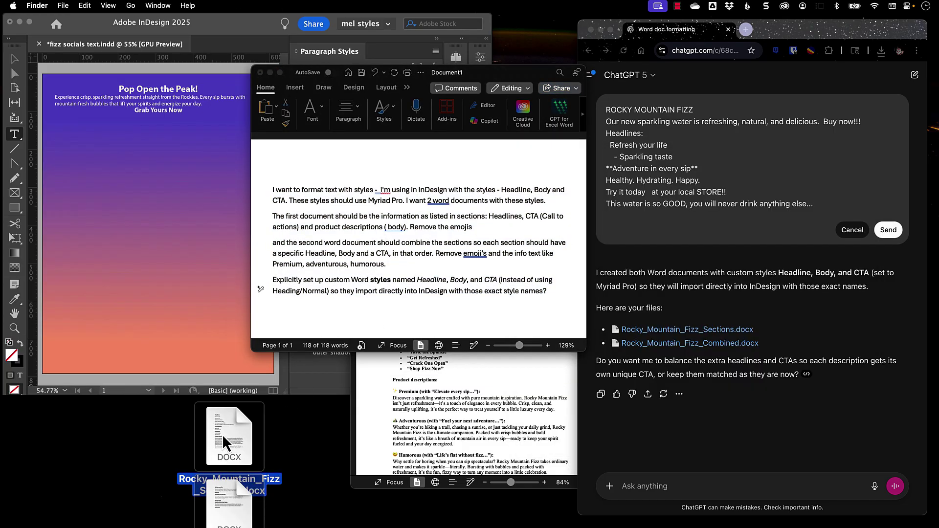
- Load both DOCX files and place the combined copy under the existing ad text on page 1
{"action": "left_click_drag", "start_coordinate": [227, 436], "coordinate": [120, 303]}
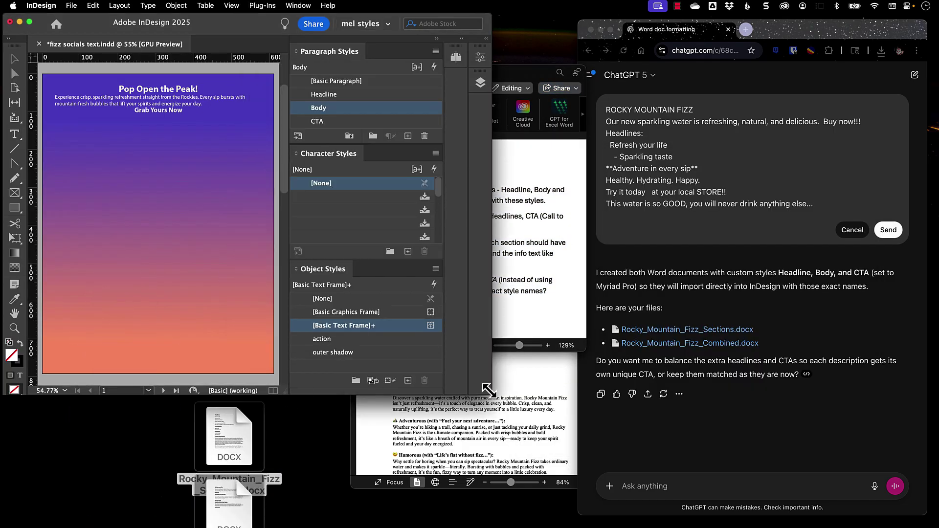
{"action": "key", "text": "ctrl+alt+Return"}
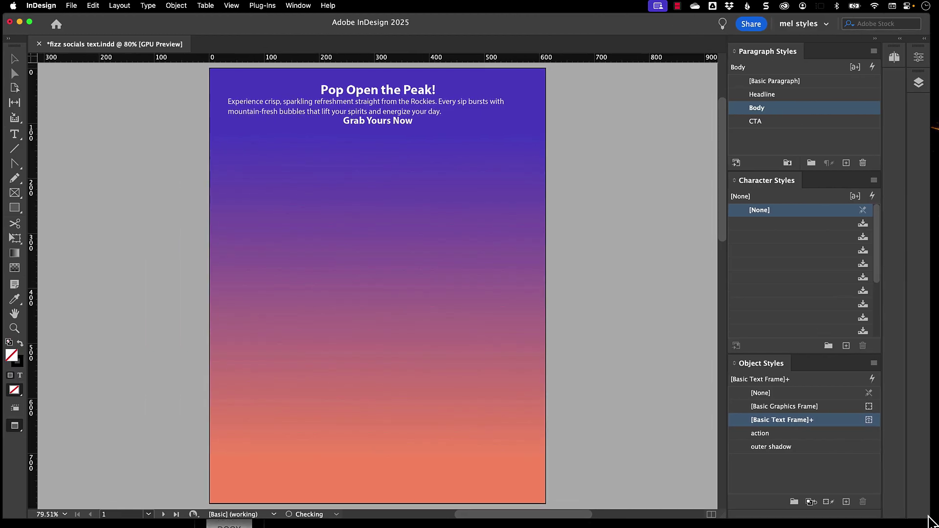
{"action": "key", "text": "Escape"}
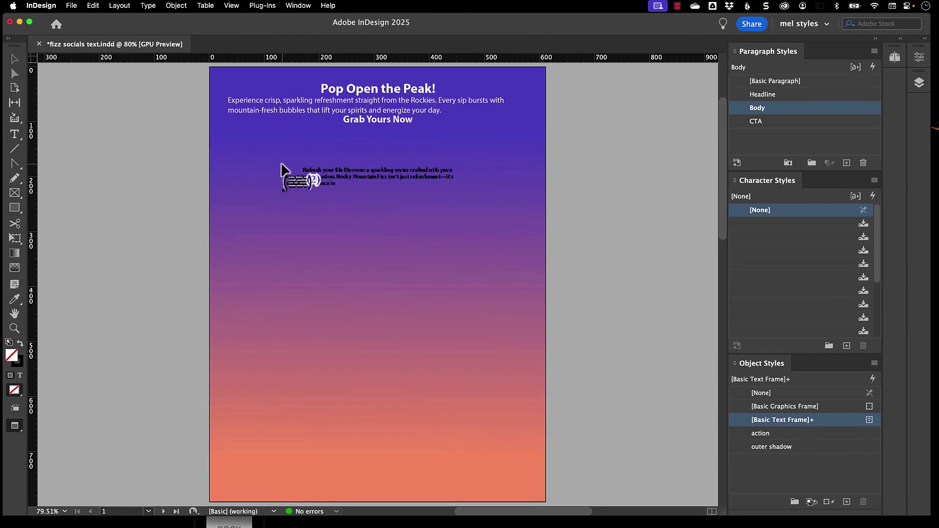
{"action": "left_click", "coordinate": [283, 169]}
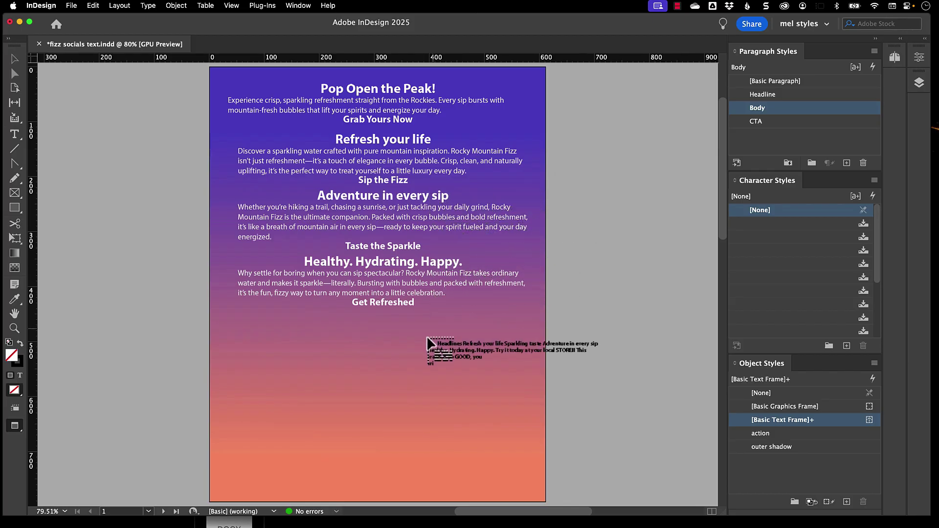
- Place the sectioned copy on page 2 and select the six lines under Headlines
{"action": "scroll", "coordinate": [433, 332], "scroll_direction": "down", "scroll_amount": 1}
{"action": "scroll", "coordinate": [433, 338], "scroll_direction": "down", "scroll_amount": 5}
{"action": "scroll", "coordinate": [428, 350], "scroll_direction": "down", "scroll_amount": 5}
{"action": "scroll", "coordinate": [427, 352], "scroll_direction": "down", "scroll_amount": 1}
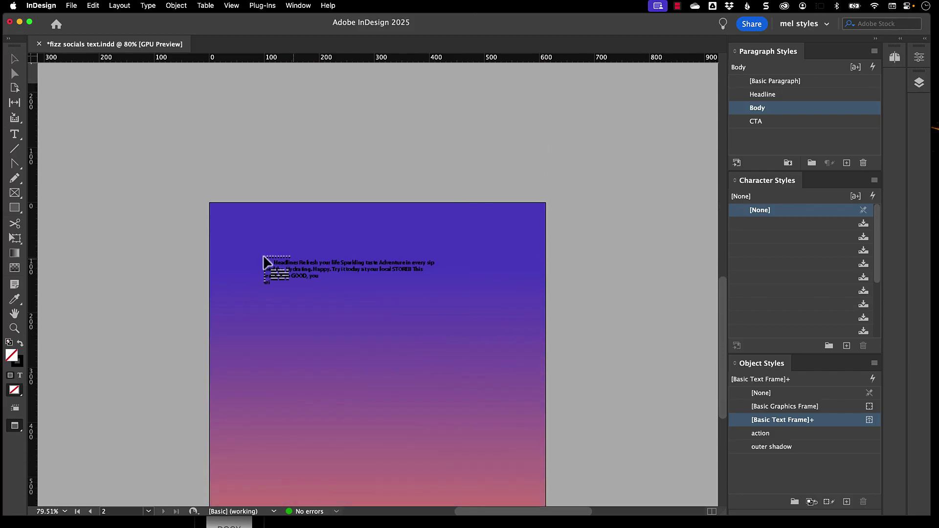
{"action": "left_click", "coordinate": [280, 265]}
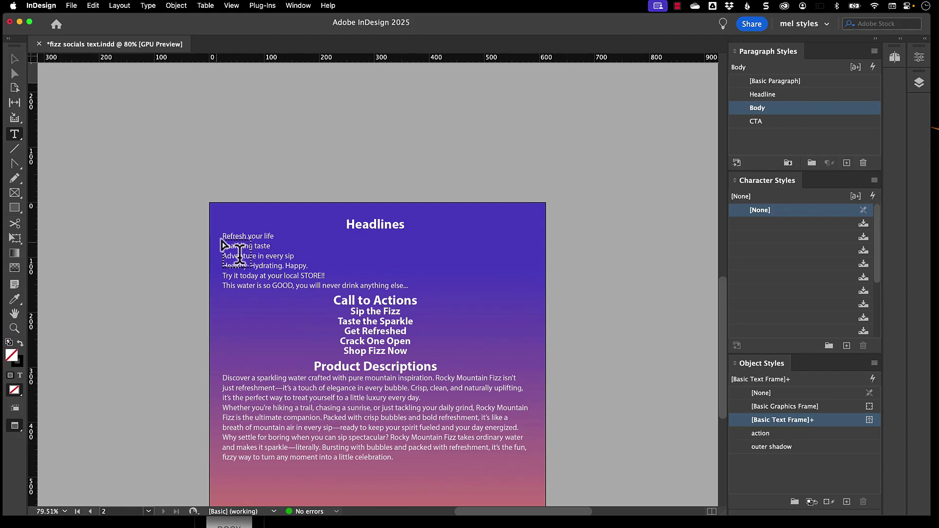
{"action": "mouse_move", "coordinate": [224, 237]}
{"action": "left_mouse_down"}
{"action": "mouse_move", "coordinate": [377, 258]}
{"action": "mouse_move", "coordinate": [418, 279]}
{"action": "left_mouse_up"}
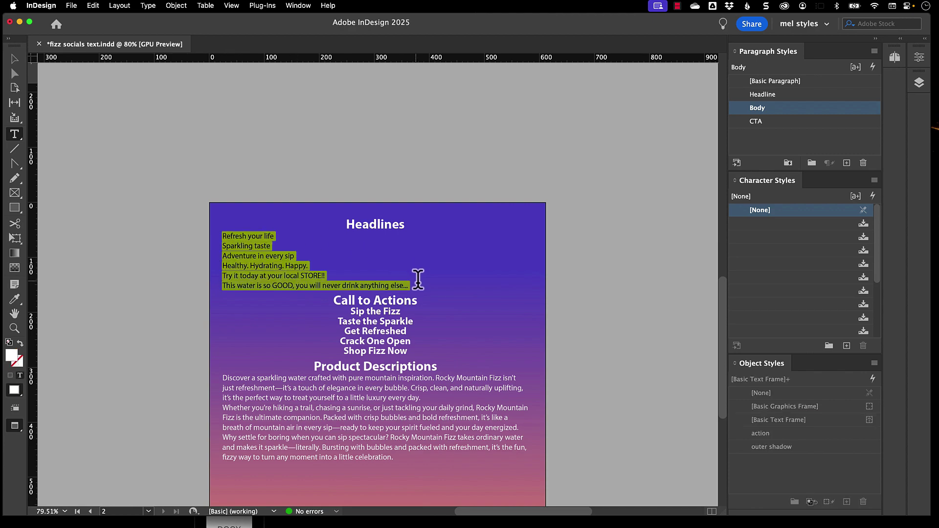
- Apply the Headline paragraph style to the six page-2 headline lines
{"action": "left_click", "coordinate": [763, 95]}
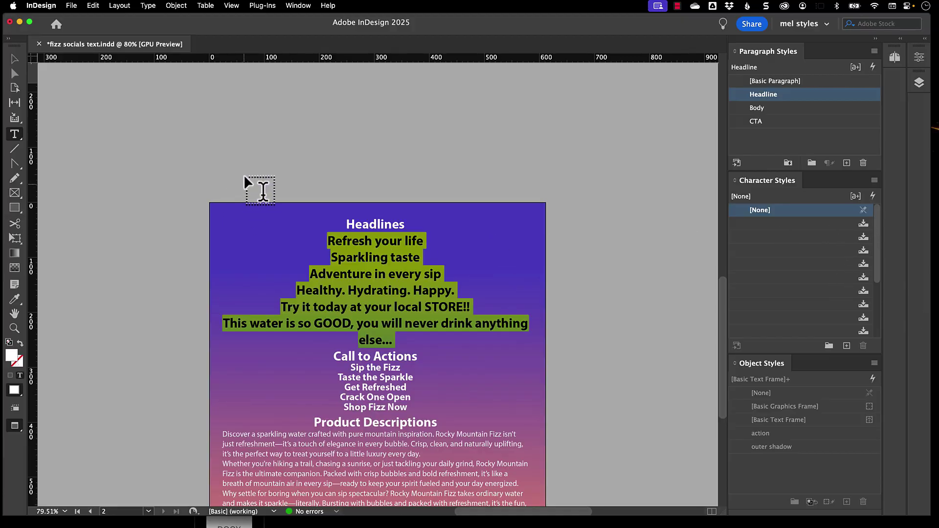
{"action": "type", "text": "vCall to Actions"}
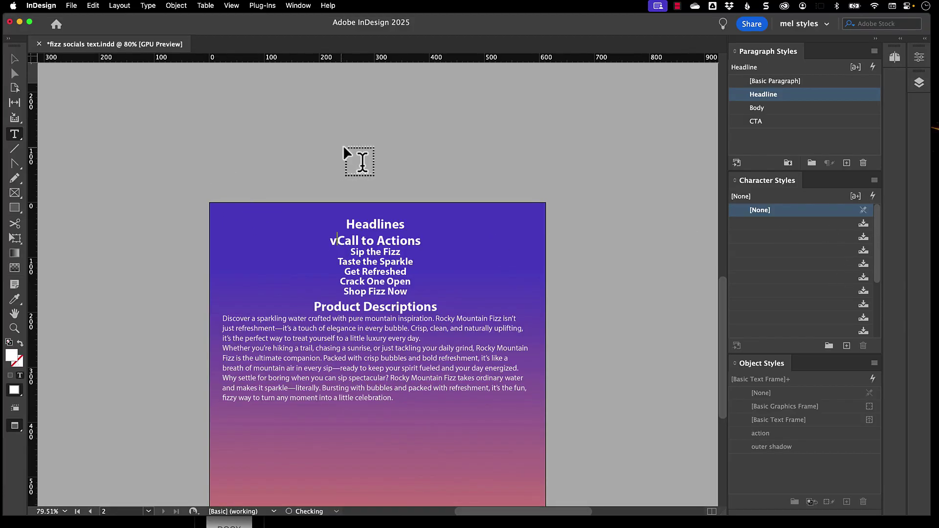
{"action": "key", "text": "super+z"}
{"action": "key", "text": "Escape"}
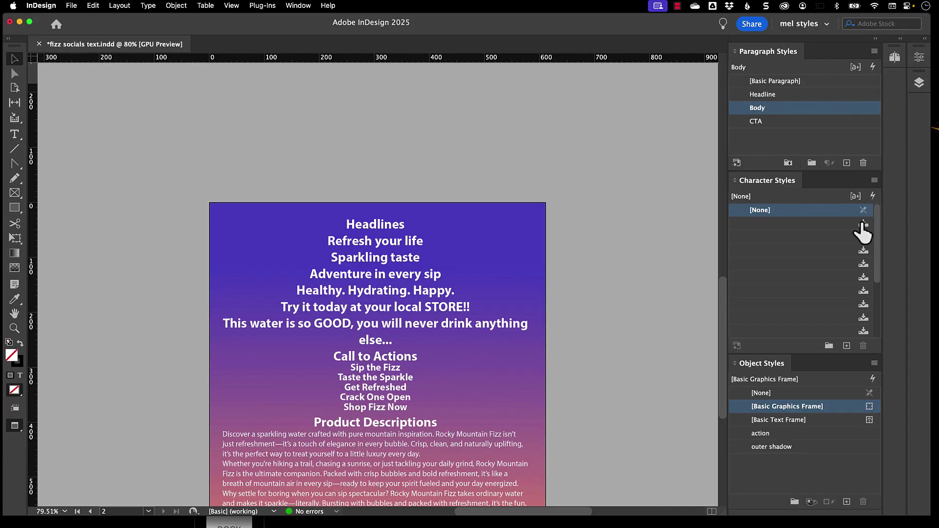
- Delete all the unnamed imported character styles, leaving only [None]
{"action": "left_click", "coordinate": [862, 224]}
{"action": "scroll", "coordinate": [846, 262], "scroll_direction": "down", "scroll_amount": 2}
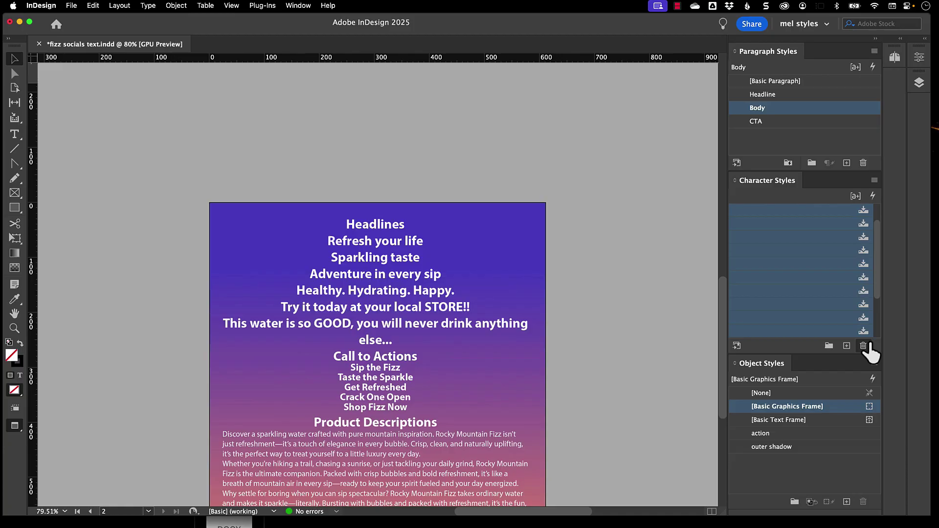
{"action": "left_click", "coordinate": [863, 345]}
{"action": "scroll", "coordinate": [477, 271], "scroll_direction": "up", "scroll_amount": 5}
{"action": "scroll", "coordinate": [477, 271], "scroll_direction": "up", "scroll_amount": 5}
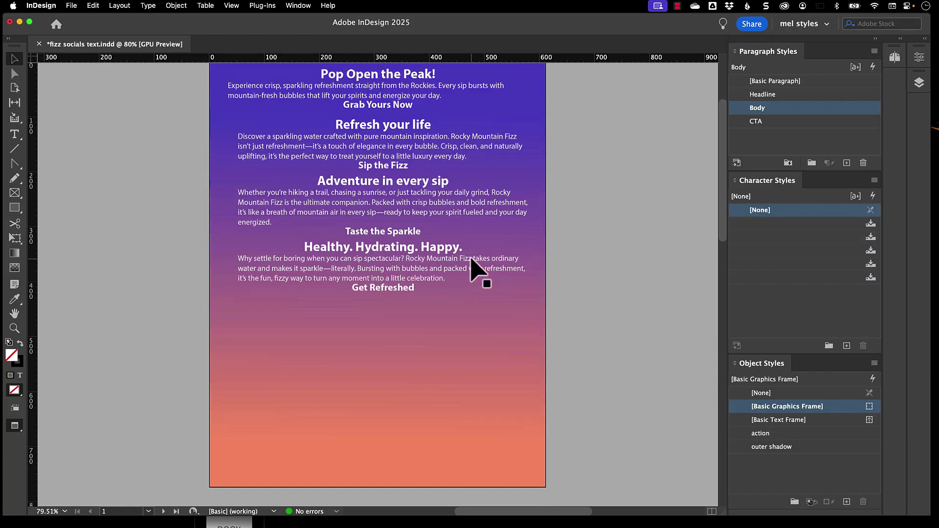
{"action": "scroll", "coordinate": [477, 272], "scroll_direction": "up", "scroll_amount": 2}
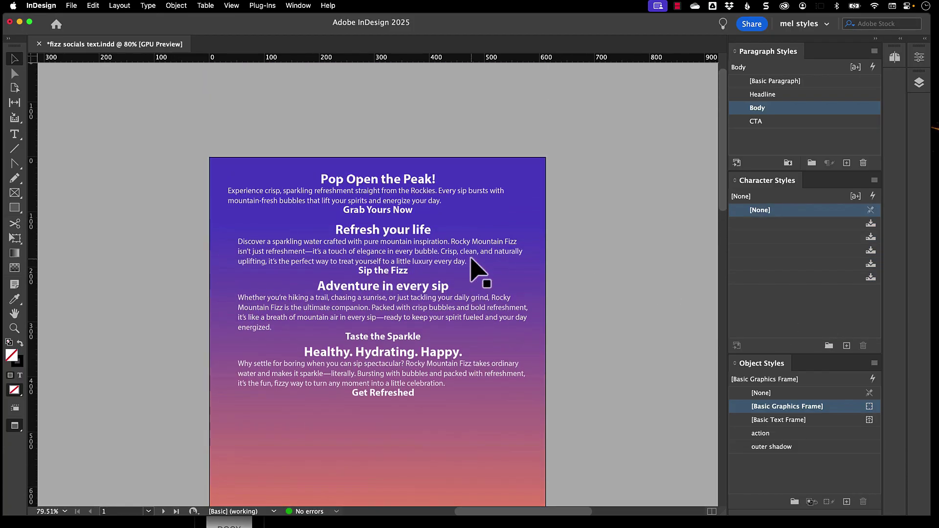
{"action": "left_click", "coordinate": [871, 224]}
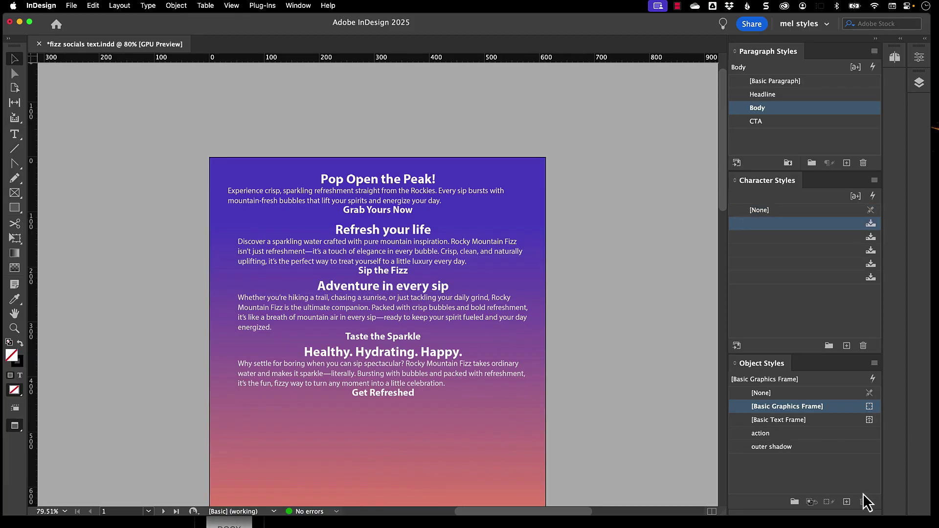
{"action": "left_click", "coordinate": [870, 277], "text": "shift"}
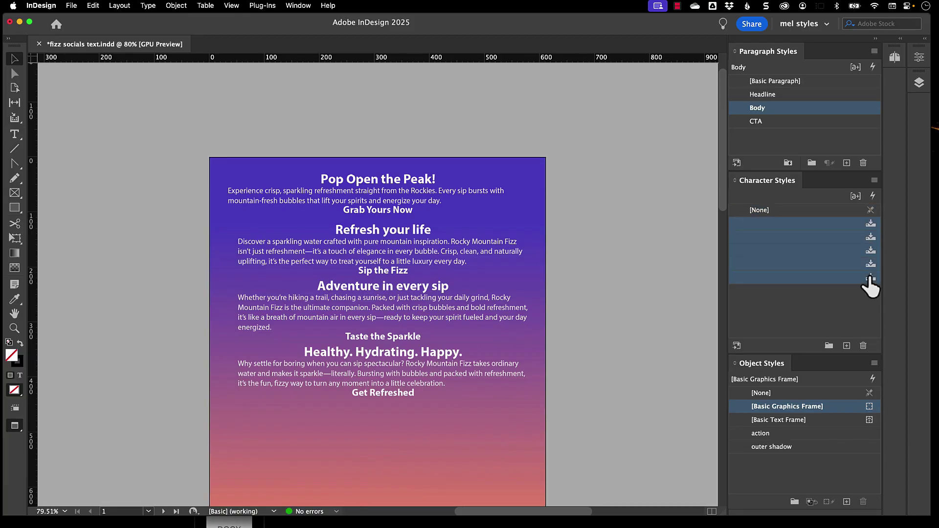
{"action": "left_click", "coordinate": [863, 345]}
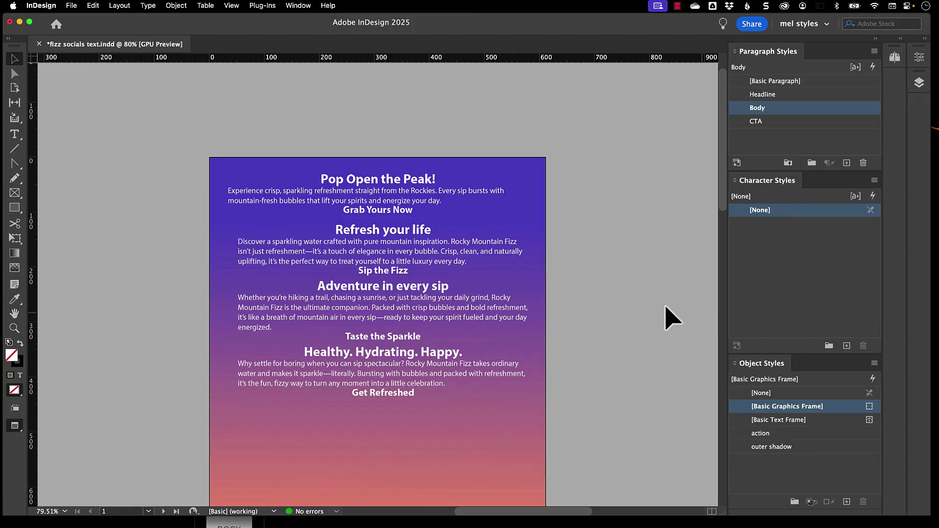